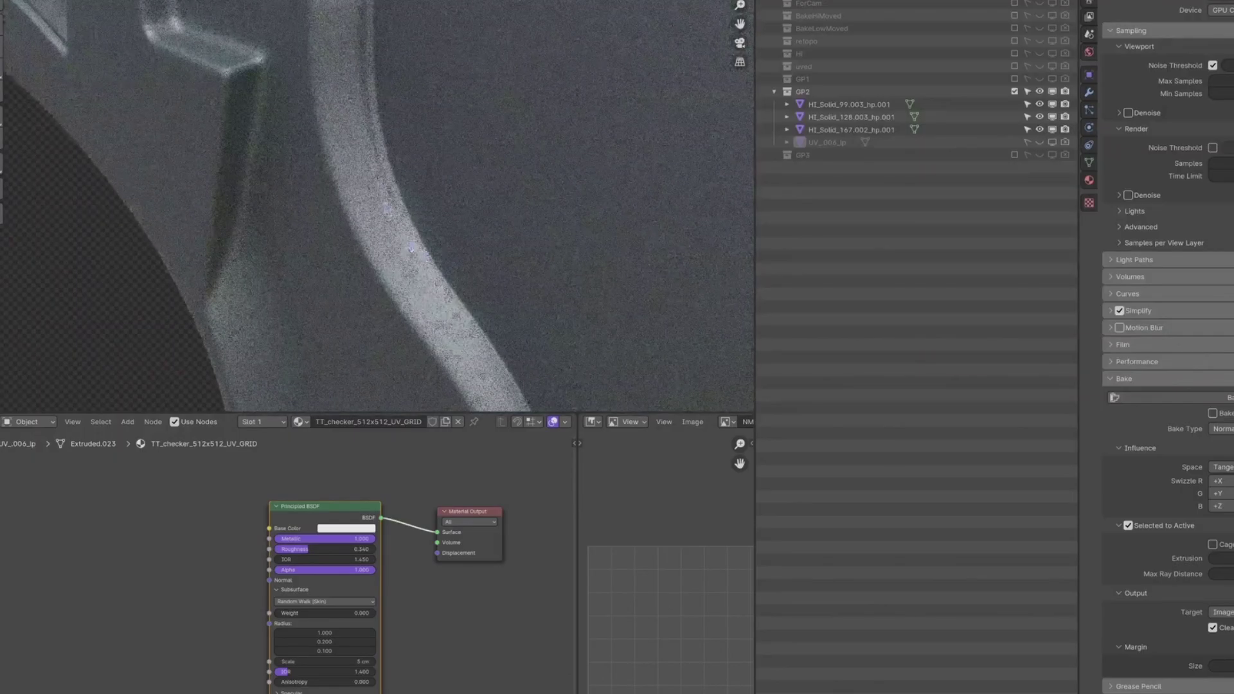
- Compare the high-poly grip in Material Preview and Rendered viewport shading
middle_click_drag(388, 78, 550, 183)
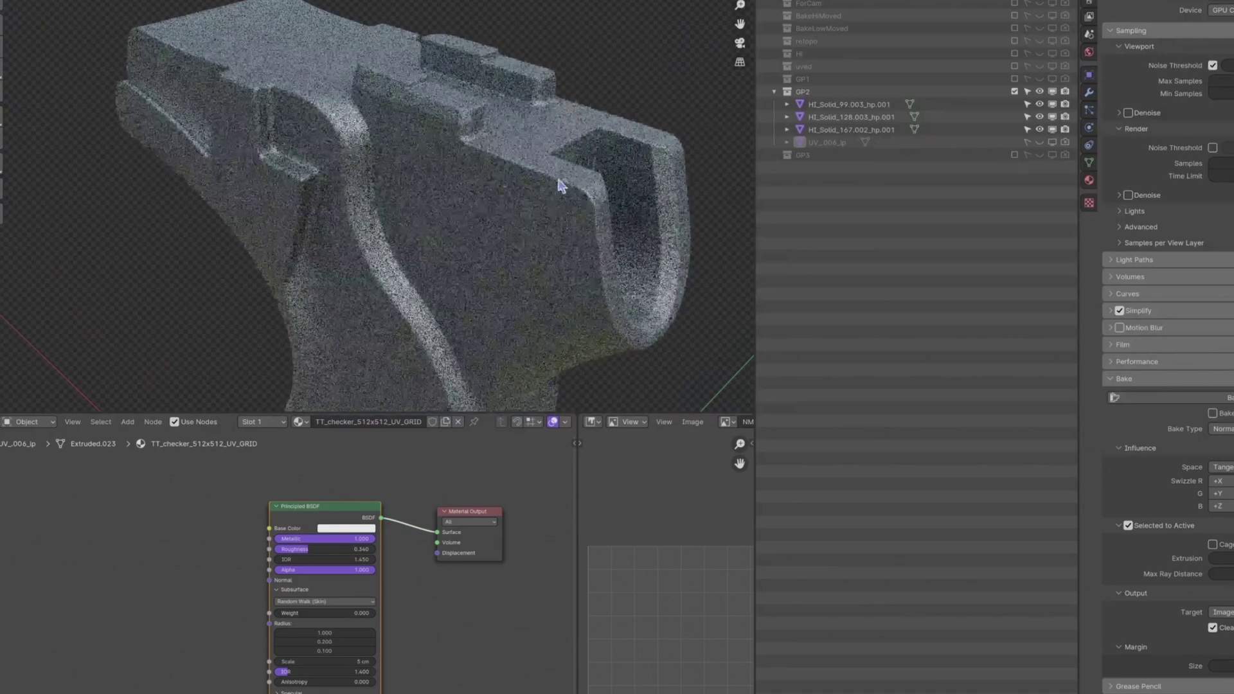
left_click(562, 280)
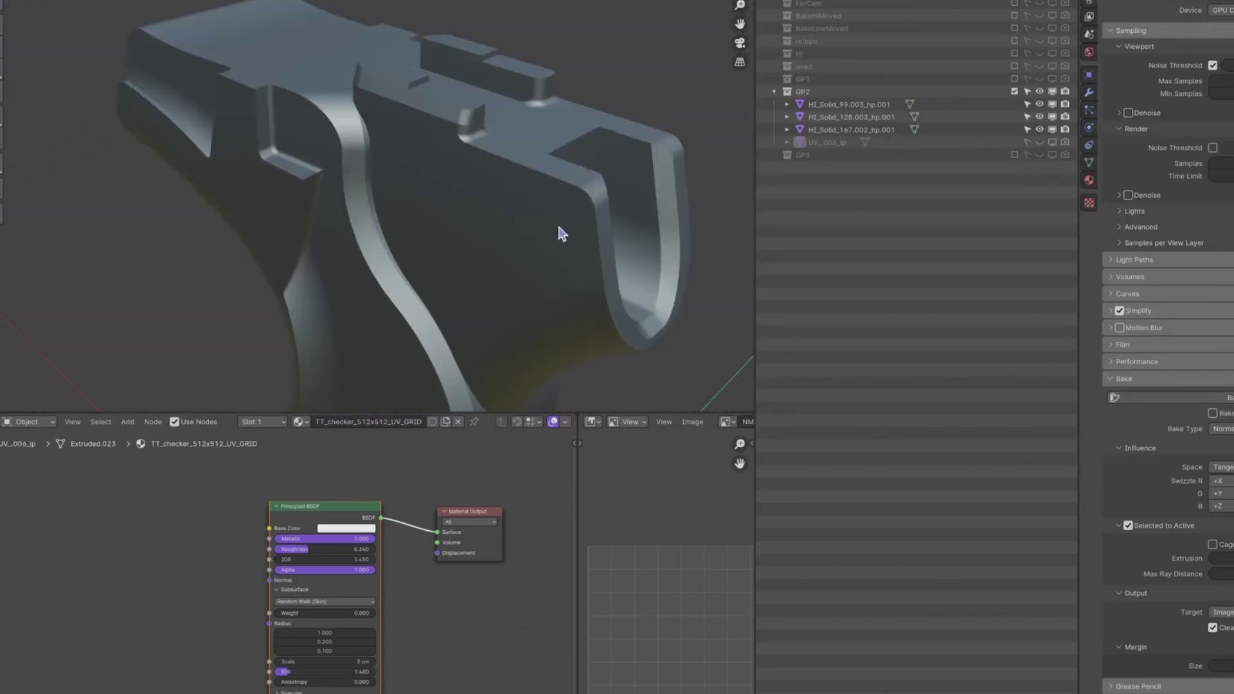
key("z")
left_click(491, 211)
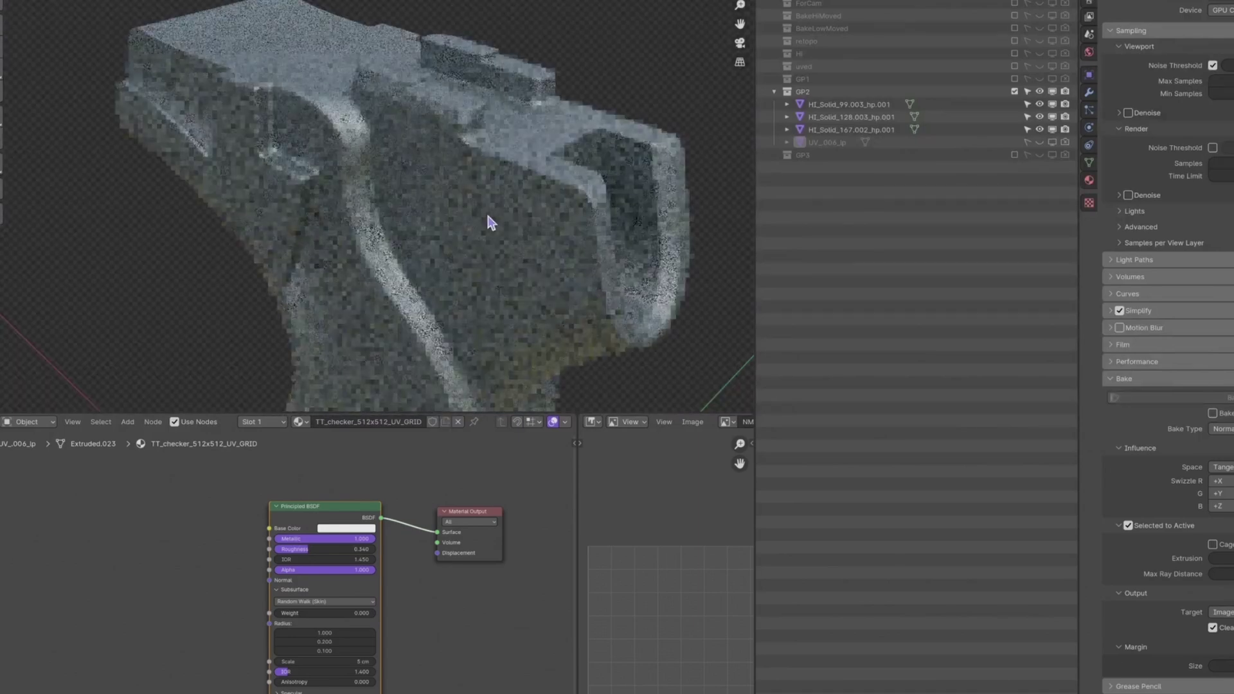
- Select the HI_Solid_167.002_hp.001 body and examine its Bevel shader node and the edges in the rendered view
left_click(540, 289)
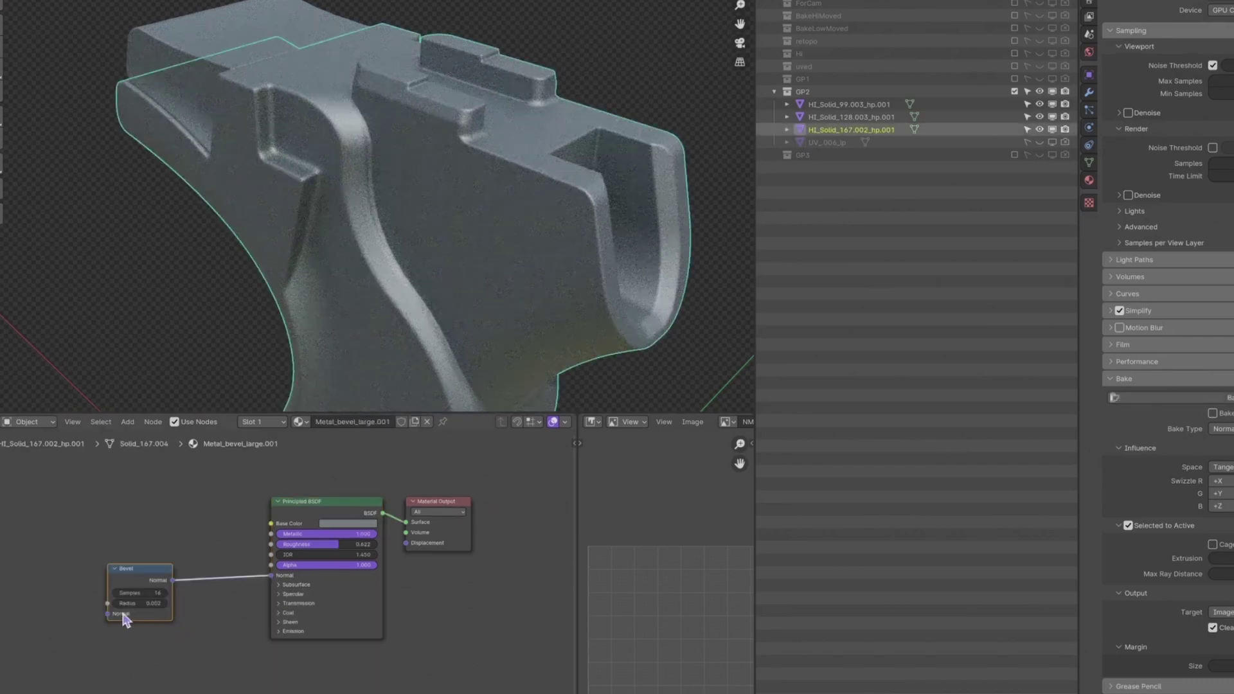
left_click_drag(118, 640, 204, 524)
middle_click_drag(608, 205, 607, 225)
scroll(609, 231, "up", 6)
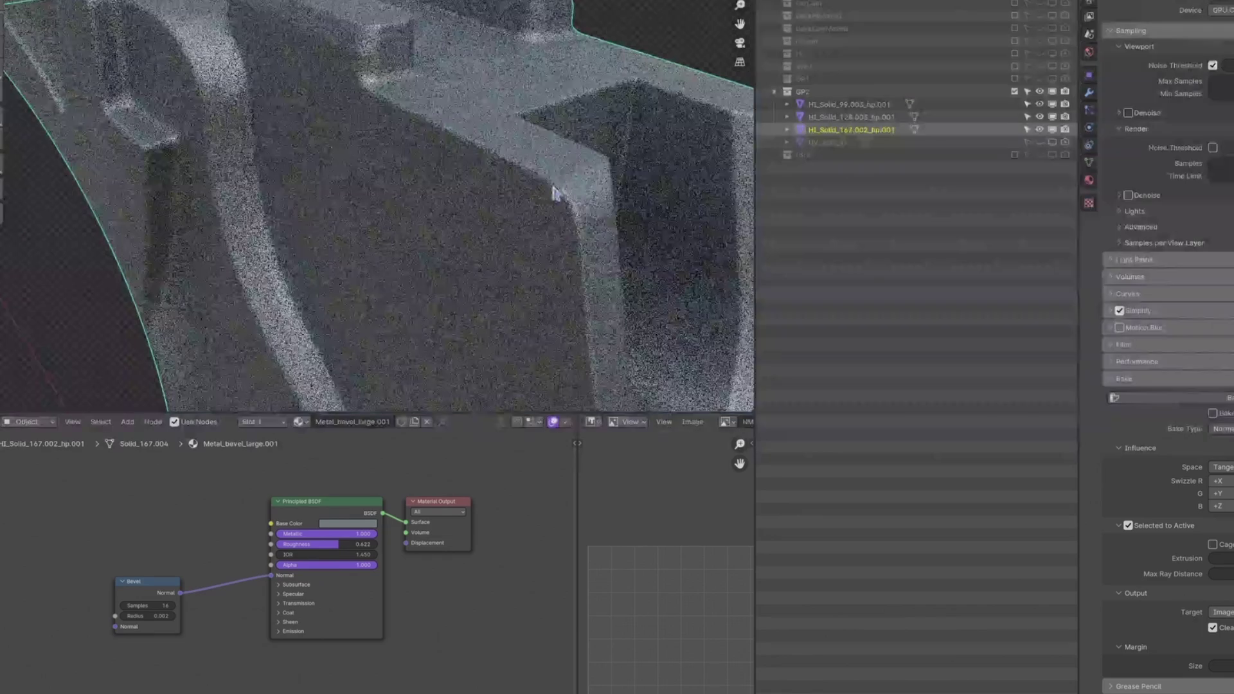
scroll(525, 280, "down", 4)
mouse_move(472, 271)
middle_mouse_down()
mouse_move(449, 280)
mouse_move(341, 128)
mouse_move(385, 165)
mouse_move(366, 264)
mouse_move(437, 221)
mouse_move(313, 140)
middle_mouse_up()
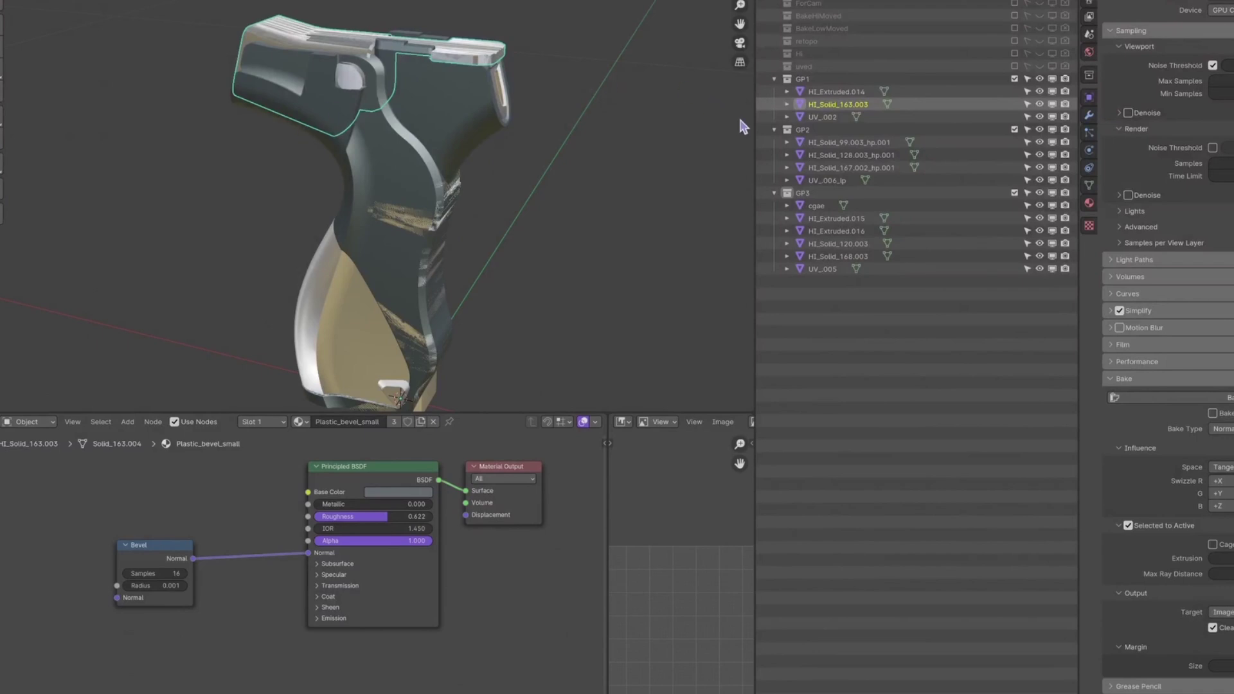
- Select the GP1, GP2 and GP3 collections, then exclude GP2 and GP3 from the view layer
left_click(763, 129)
left_click(803, 80)
left_click(810, 119, "shift")
left_click(799, 196, "shift")
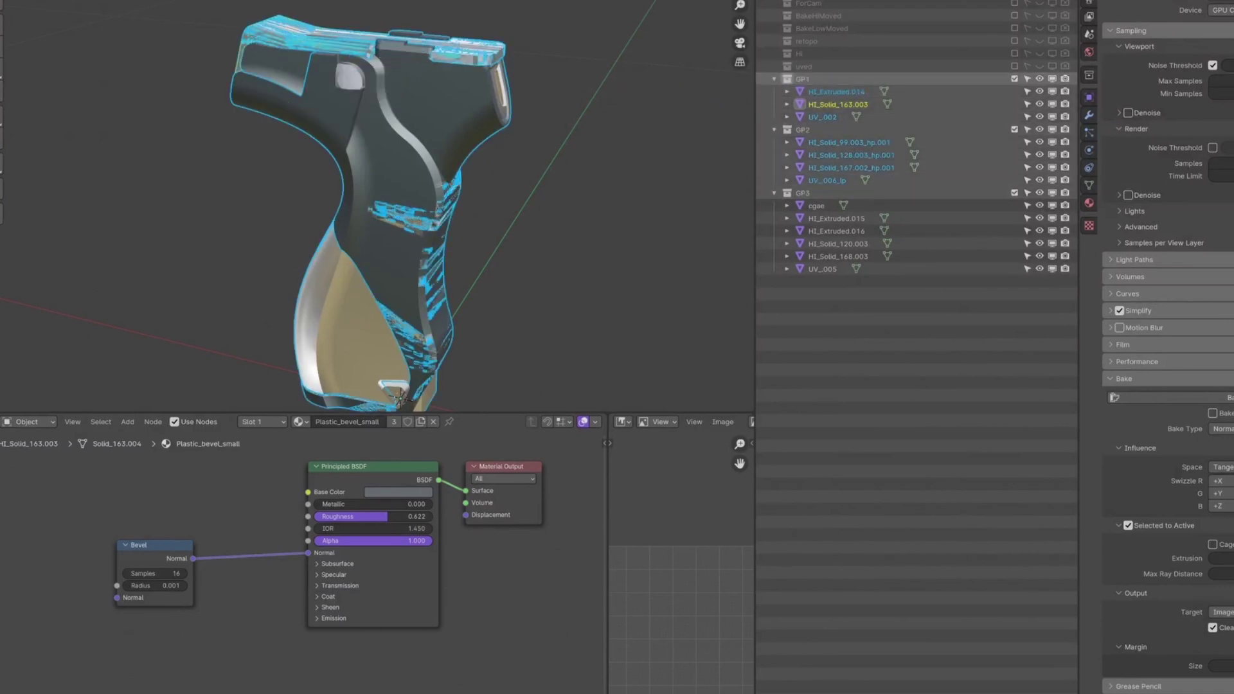
left_click(865, 397)
left_click(1014, 129)
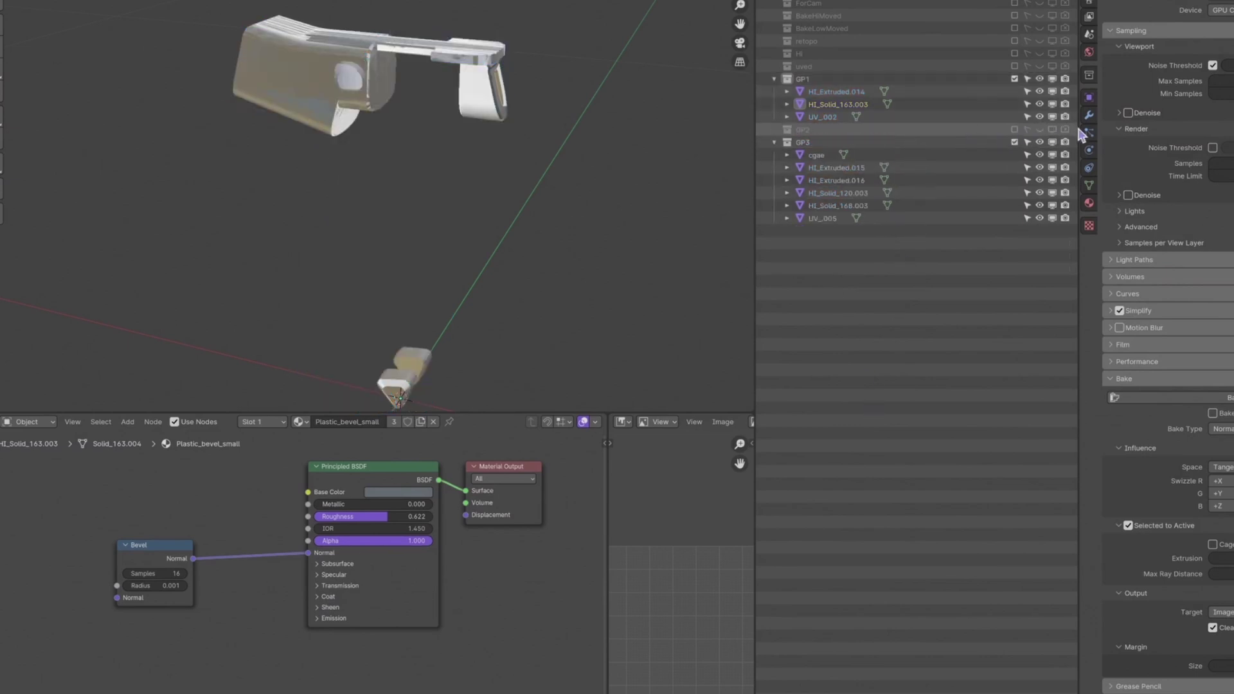
left_click(1014, 142)
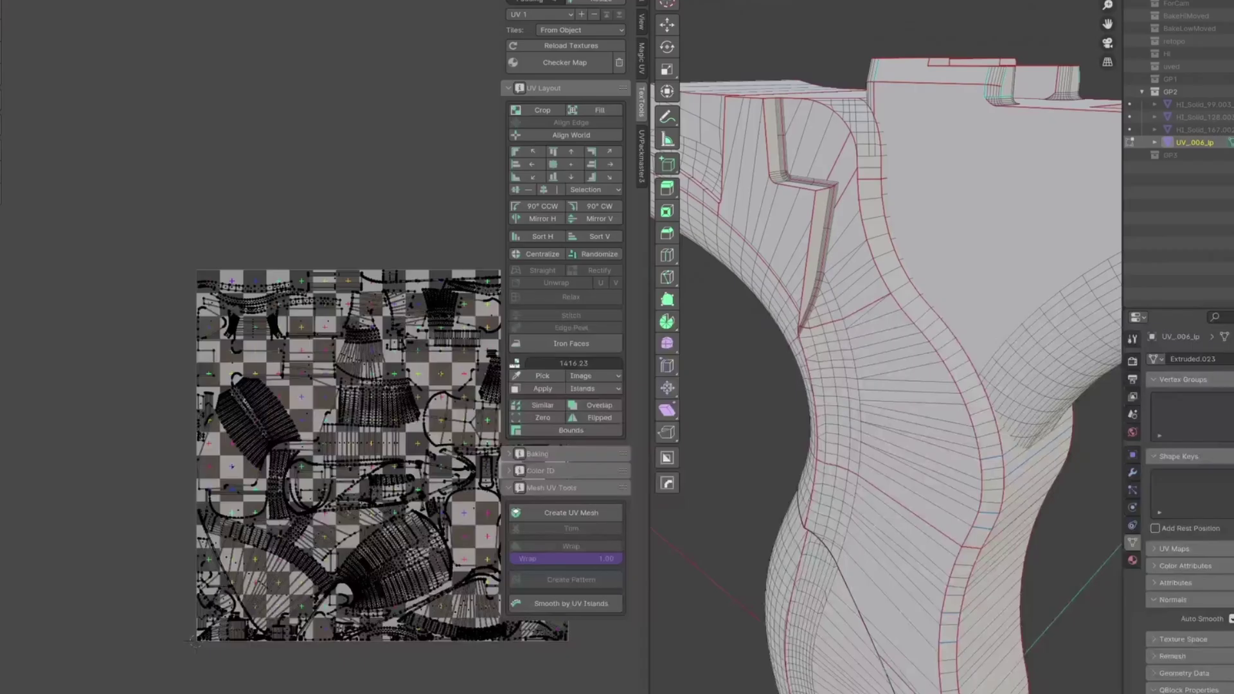
- Examine the seams, shading and UV layout of the low-poly UV_.006_lp mesh in different viewport shading modes
scroll(383, 329, "down", 2)
middle_click_drag(396, 356, 320, 324)
key("n")
middle_click_drag(818, 336, 949, 330)
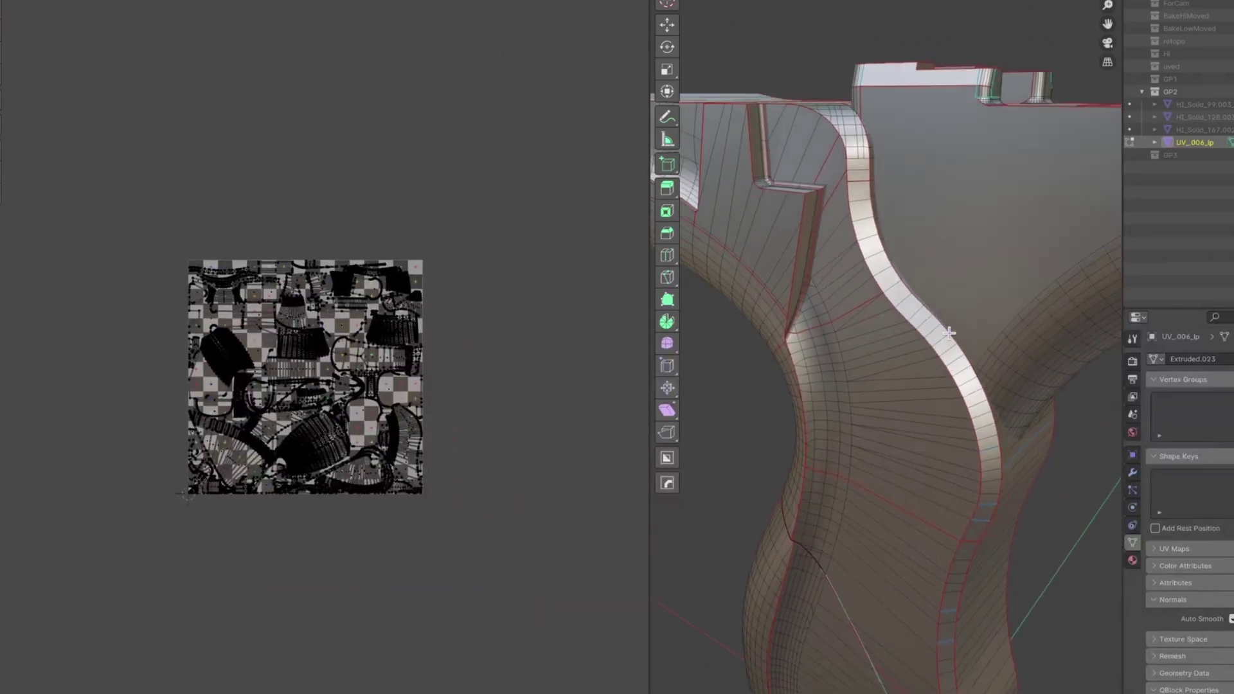
key("z")
left_click(955, 378)
scroll(944, 361, "down", 1)
key("z")
left_click(887, 443)
mouse_move(895, 444)
middle_mouse_down()
mouse_move(871, 408)
mouse_move(872, 353)
mouse_move(872, 379)
mouse_move(957, 379)
mouse_move(926, 379)
mouse_move(891, 403)
middle_mouse_up()
scroll(872, 379, "down", 2)
scroll(889, 411, "up", 1)
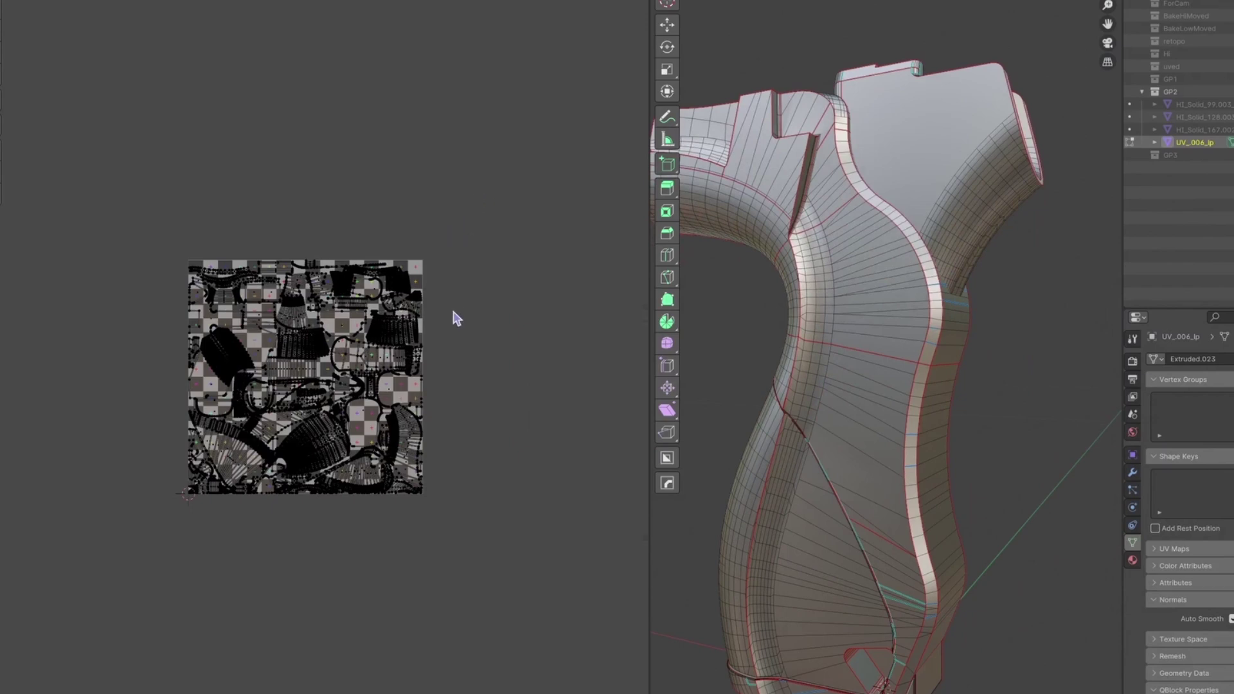
key("n")
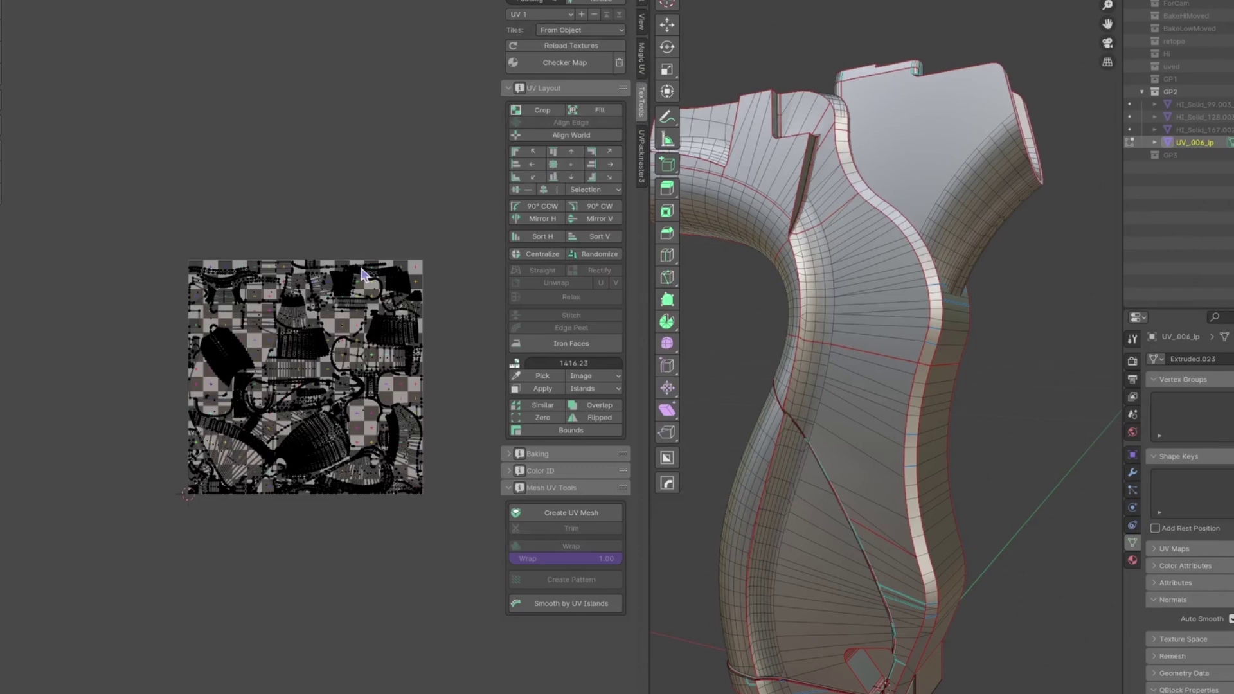
key("a")
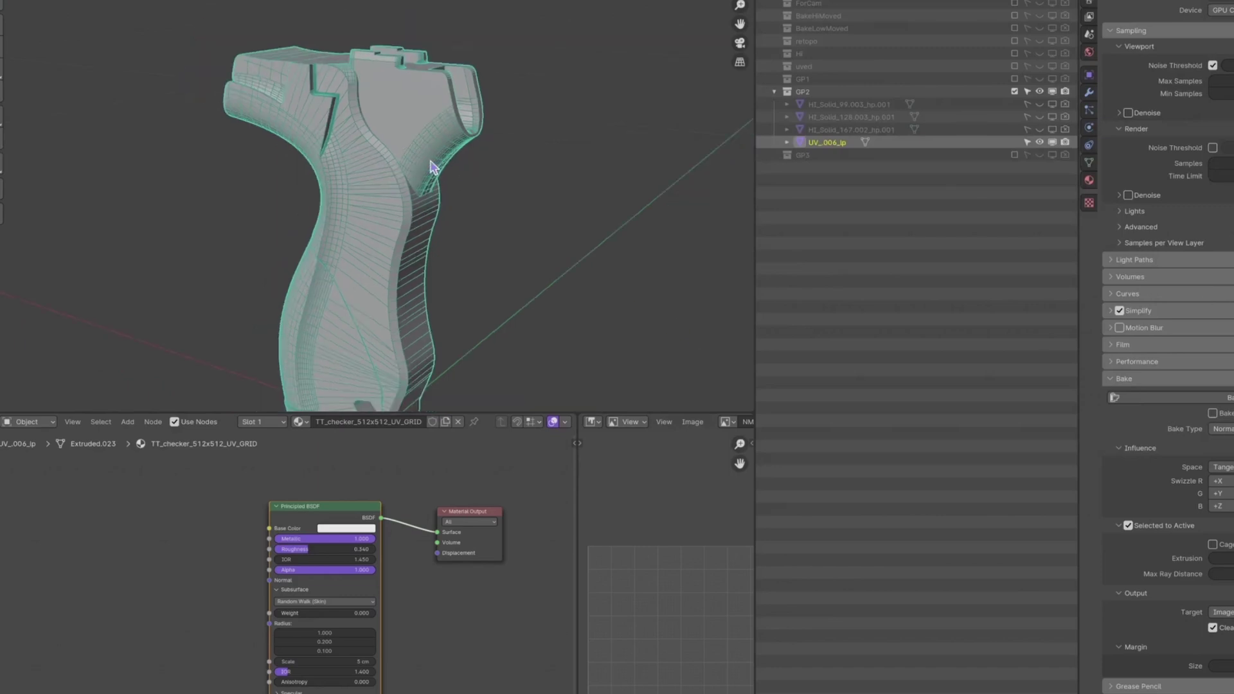
- Show the low-poly object in Material Preview and add an Image Texture node to its TT_checker_512x512_UV_GRID material
middle_click_drag(430, 161, 439, 144, "shift")
left_click(628, 233)
left_click_drag(1027, 104, 1080, 101)
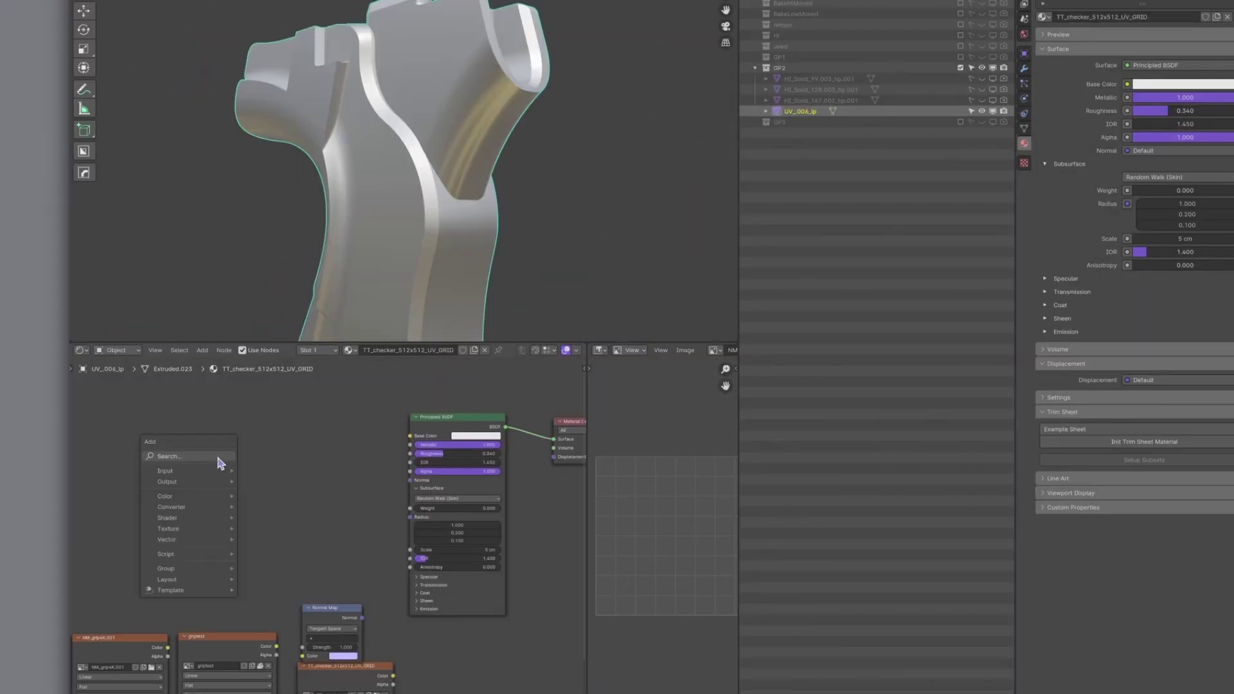
left_click(218, 456)
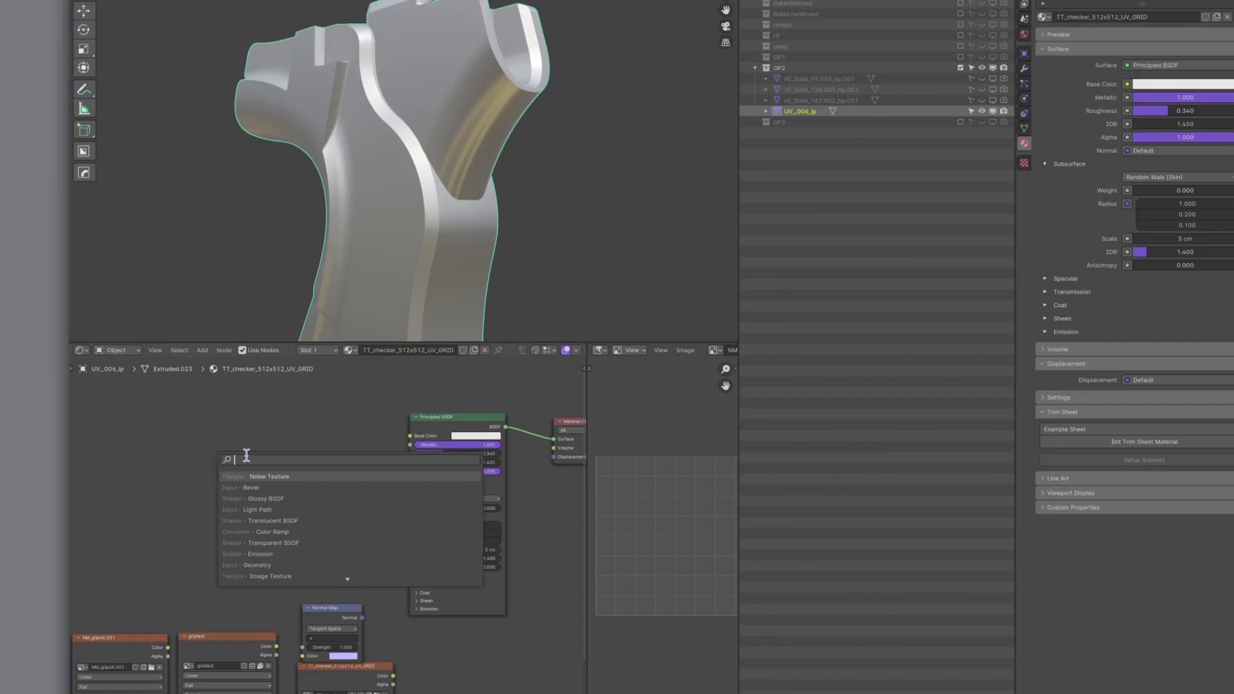
type("ima")
key("Return")
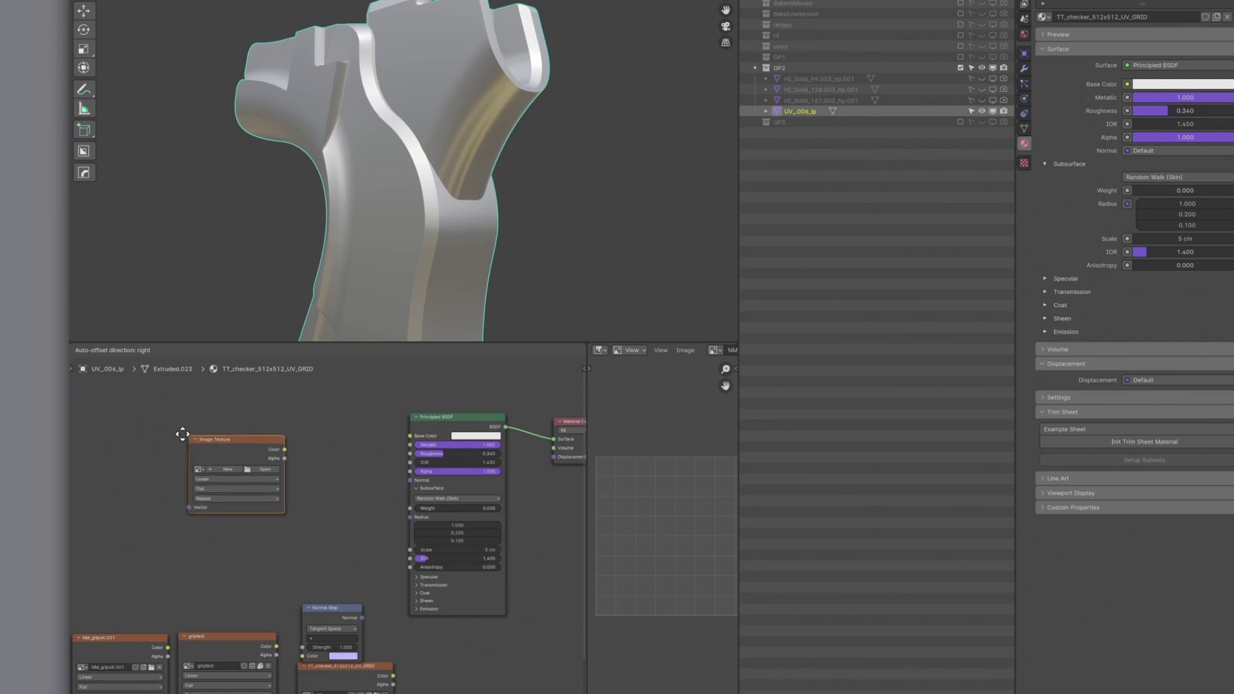
left_click(180, 433)
- Create a new blank image named baketest in the added Image Texture node
left_click(216, 471)
left_click(243, 487)
type("bakete")
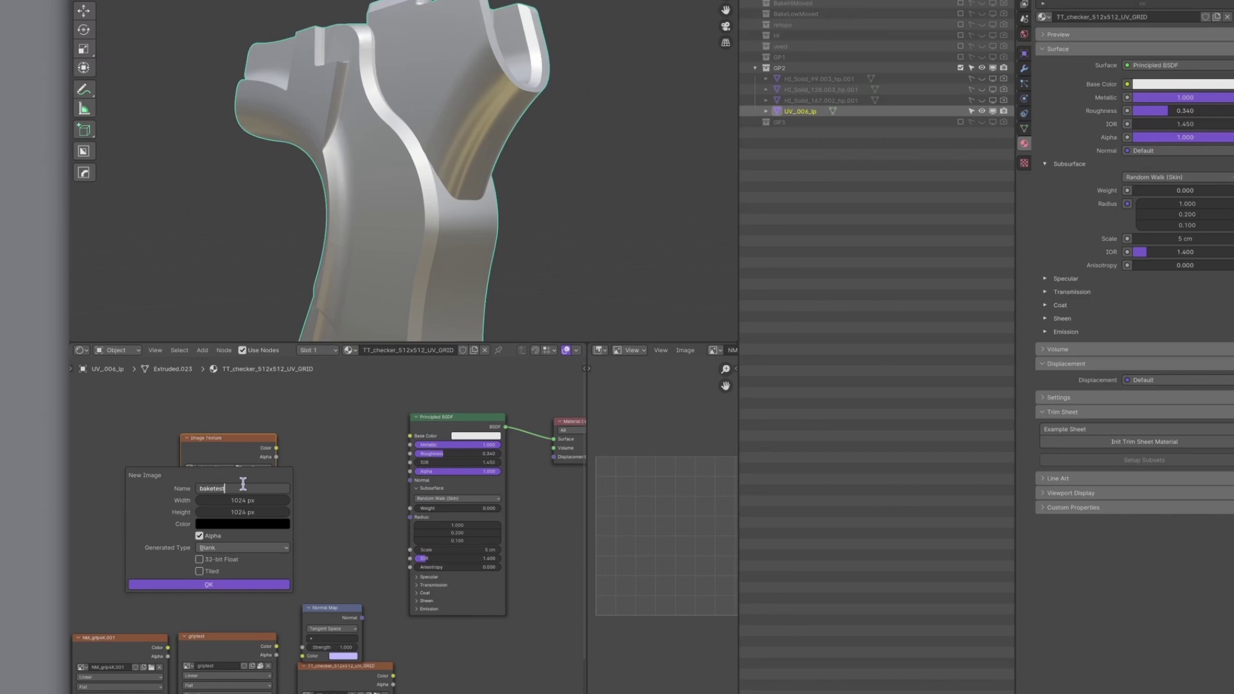
type("st")
left_click(199, 536)
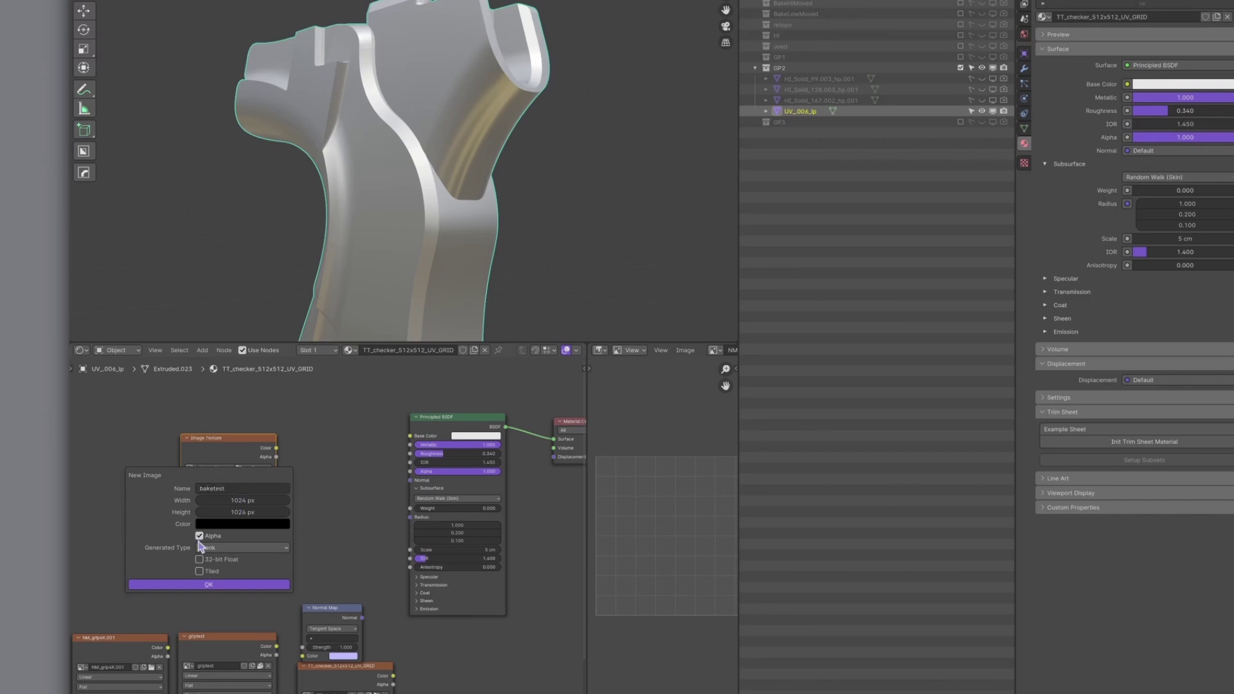
left_click(236, 586)
- Add a Normal Map node fed by the Color output of the baketest image node
mouse_move(238, 438)
left_mouse_down()
mouse_move(179, 442)
mouse_move(253, 448)
left_mouse_up()
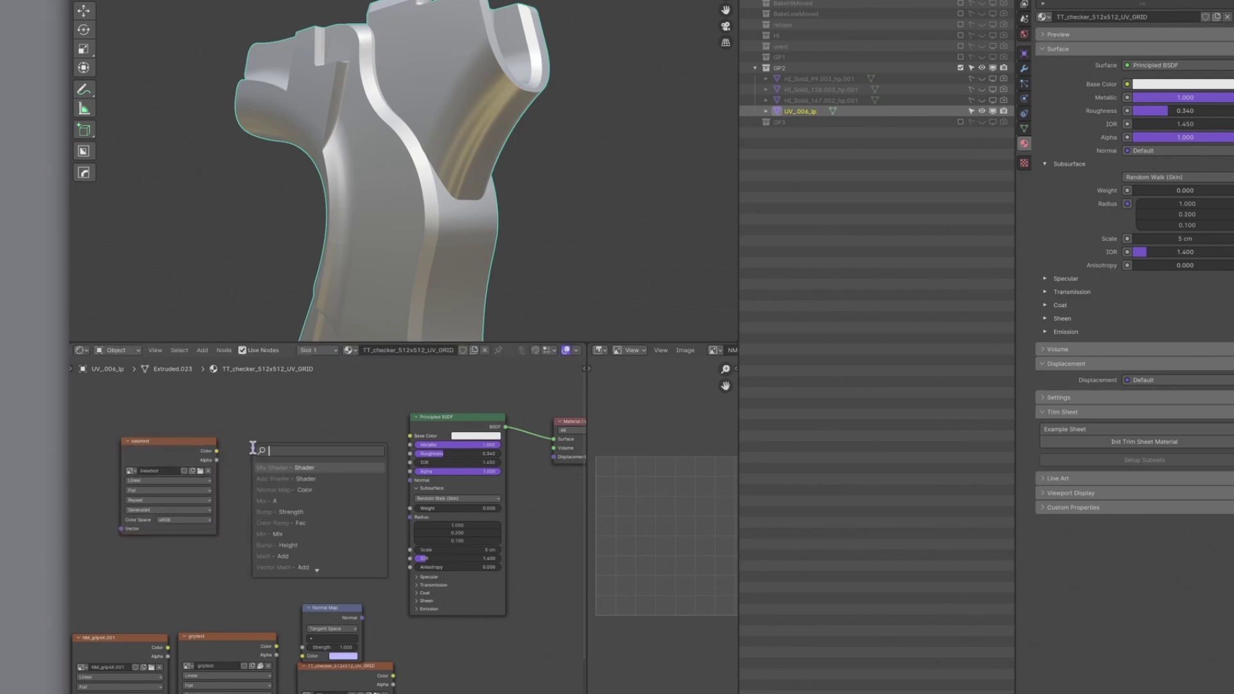
type("normal")
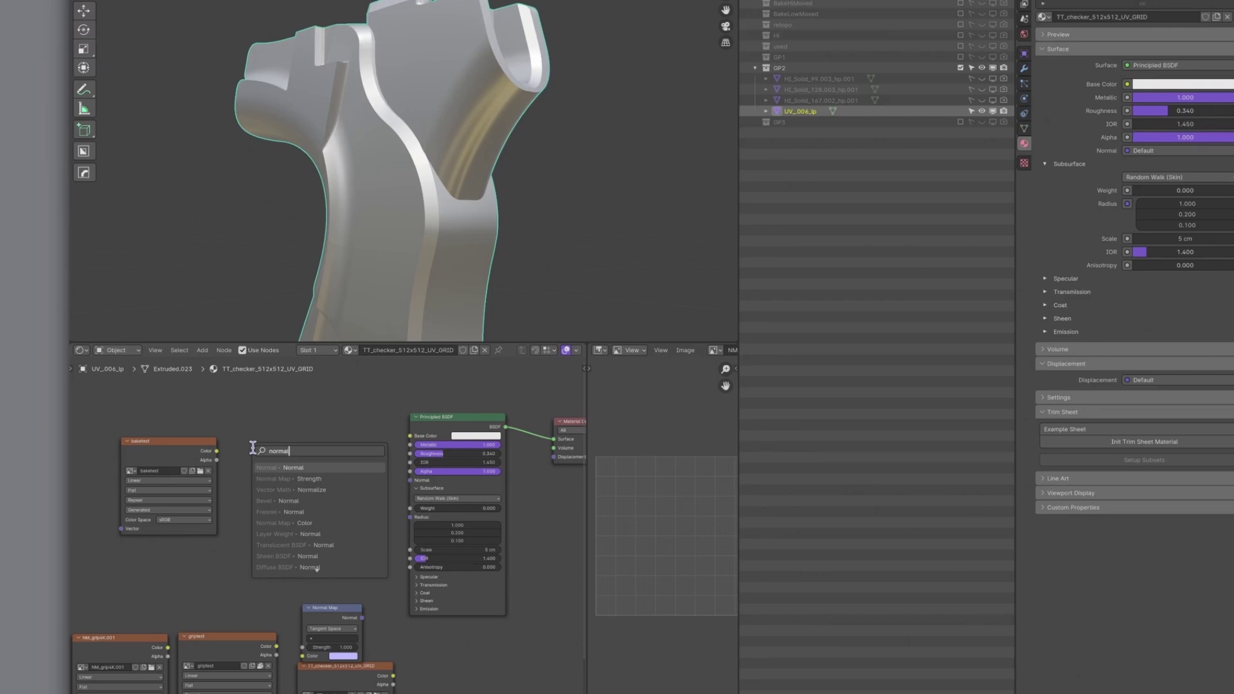
type(" ma")
key("Down")
key("Return")
left_click(281, 453)
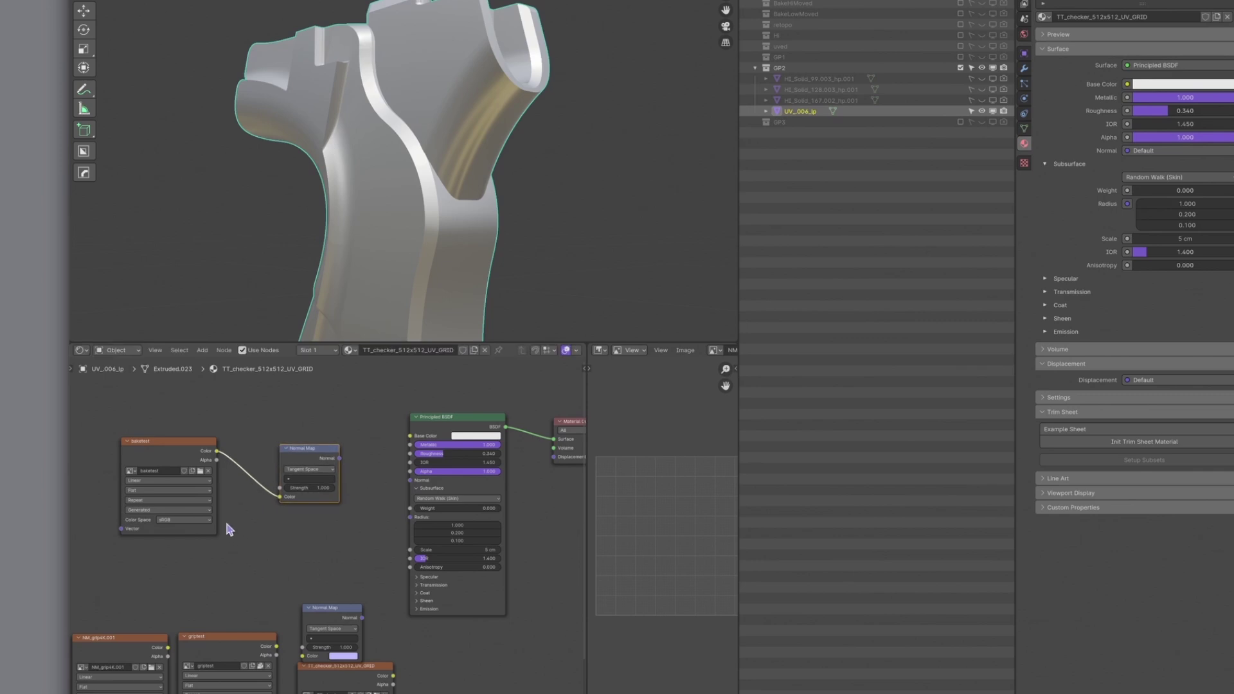
- Set the baketest image's color space to Non-Color and link the Normal Map to the Principled BSDF's Normal input
left_click(184, 519)
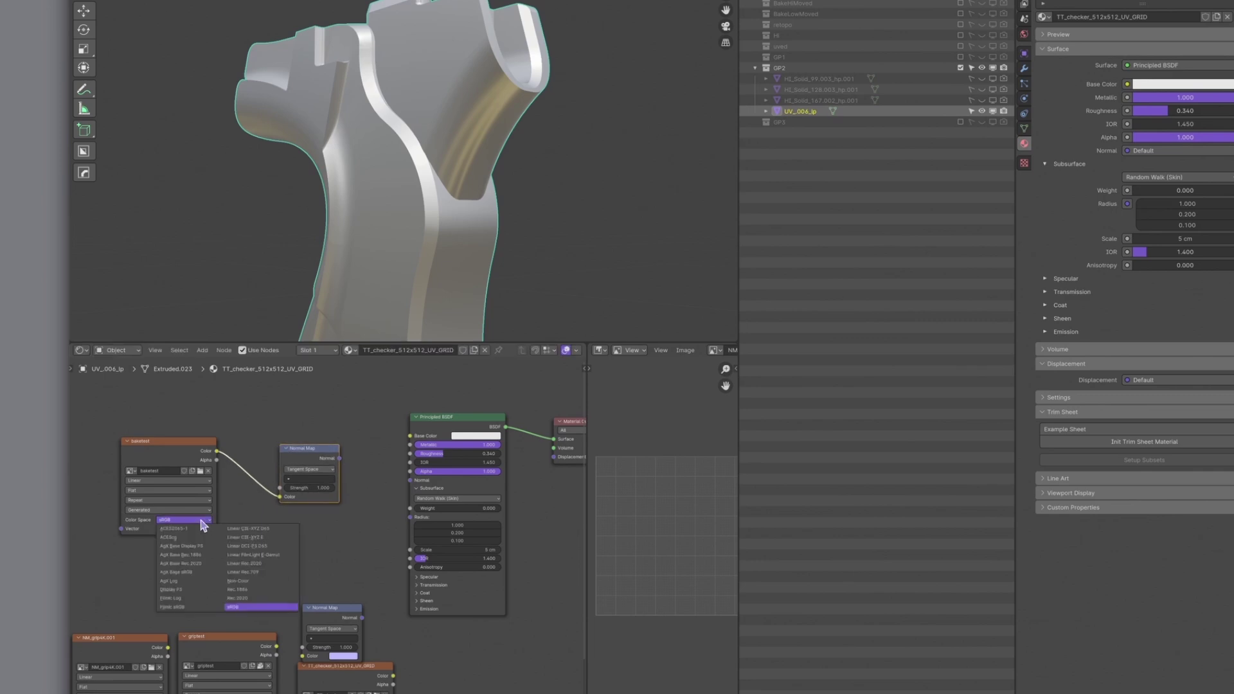
left_click(238, 580)
mouse_move(340, 458)
left_mouse_down()
mouse_move(393, 540)
mouse_move(390, 487)
mouse_move(411, 481)
left_mouse_up()
left_click_drag(429, 422, 416, 430)
left_click_drag(296, 471, 267, 489)
left_click_drag(156, 459, 162, 459)
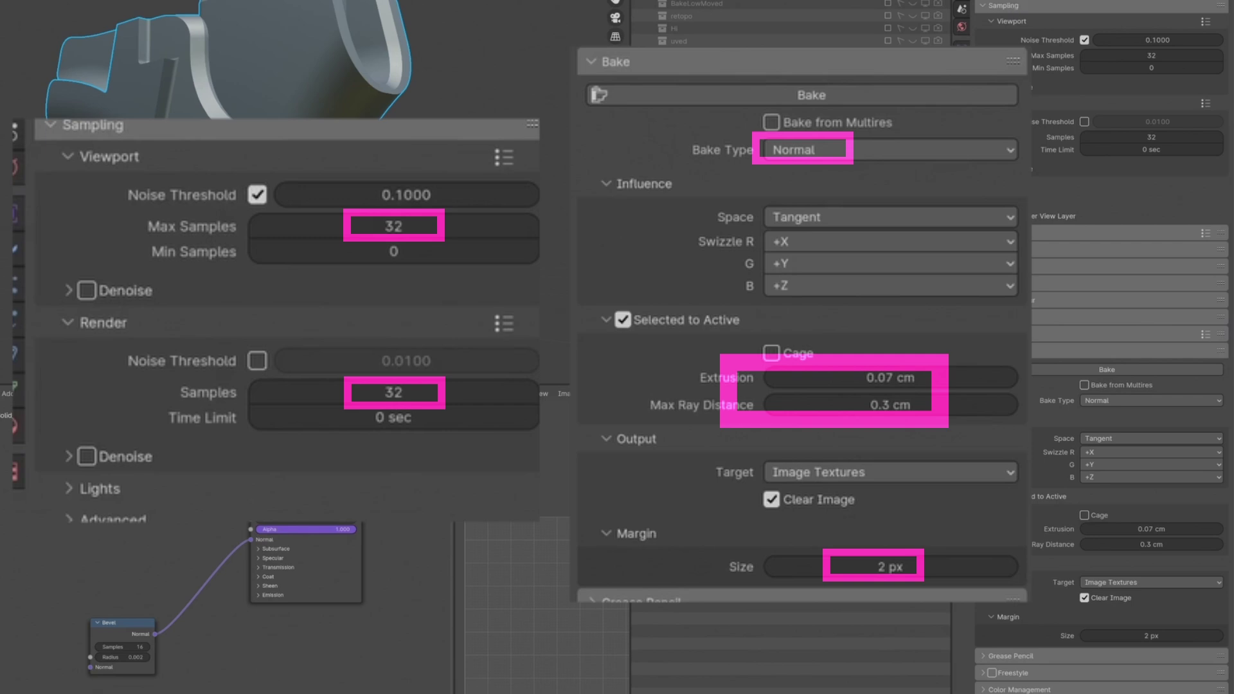
- Set both the viewport max samples and the render samples to 32
left_click(1176, 56)
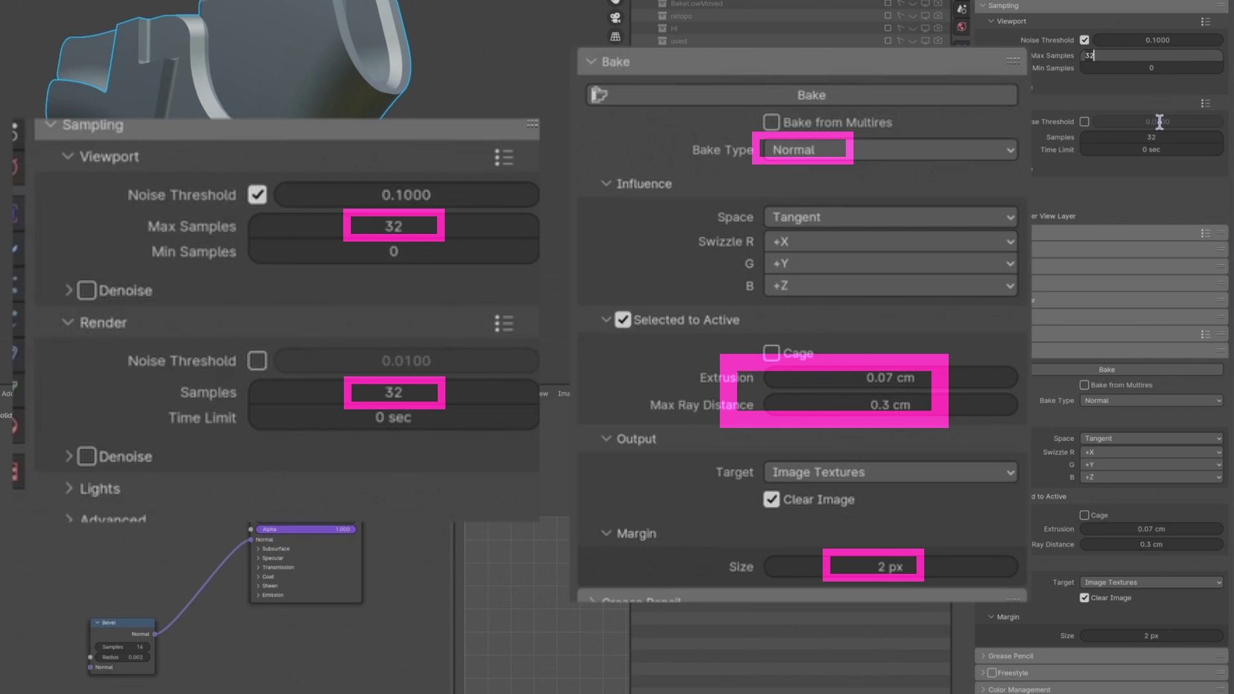
key("Return")
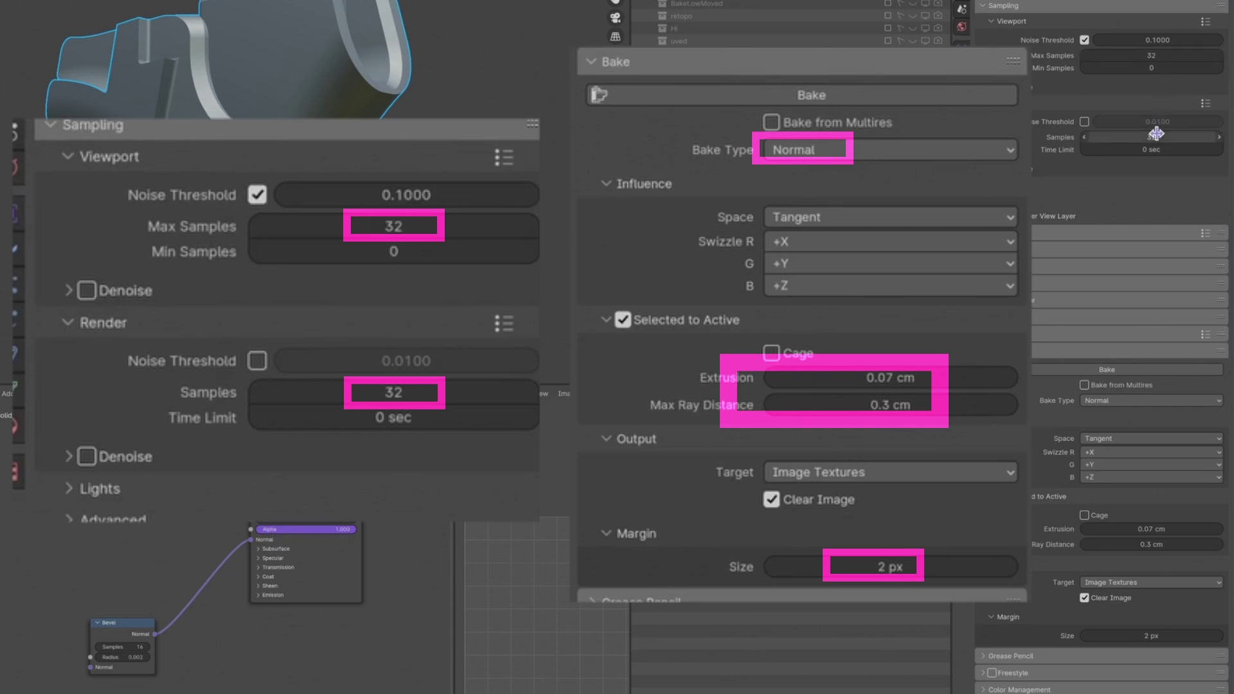
left_click(1155, 135)
key("Return")
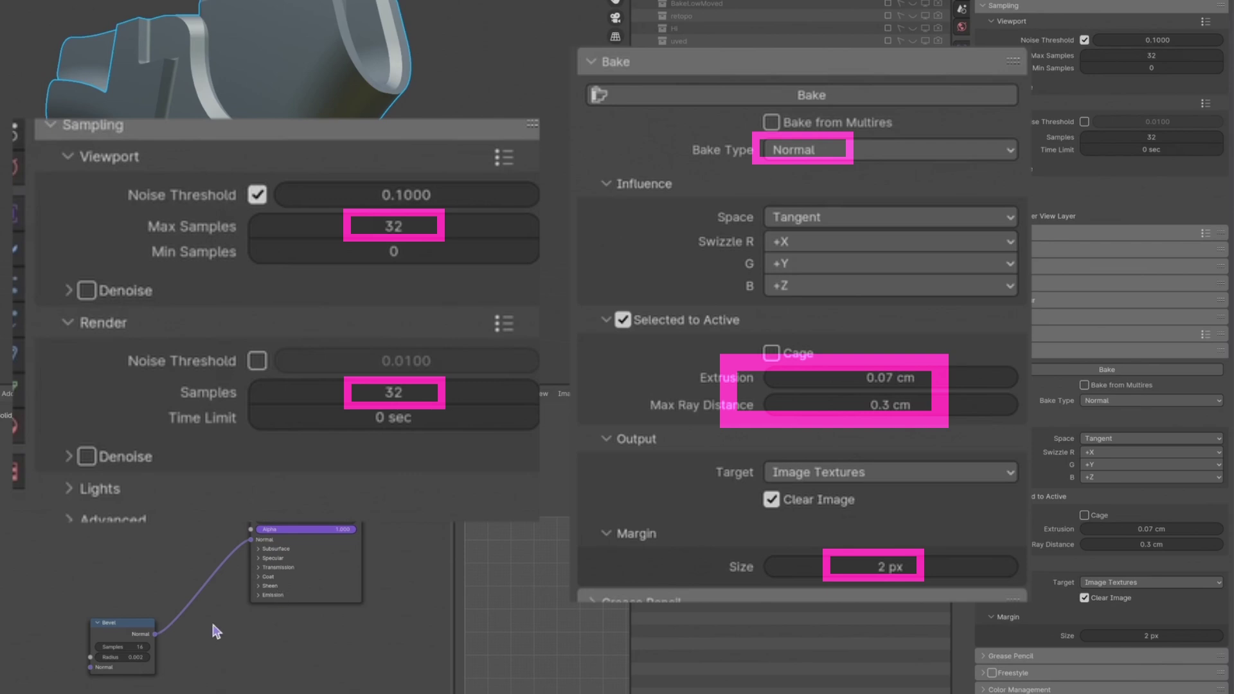
- Add UV_.006_lp to the selected high-poly objects as the active object and select its baketest image node as bake target
left_click(124, 625)
scroll(237, 224, "down", 1)
middle_click_drag(326, 203, 443, 151)
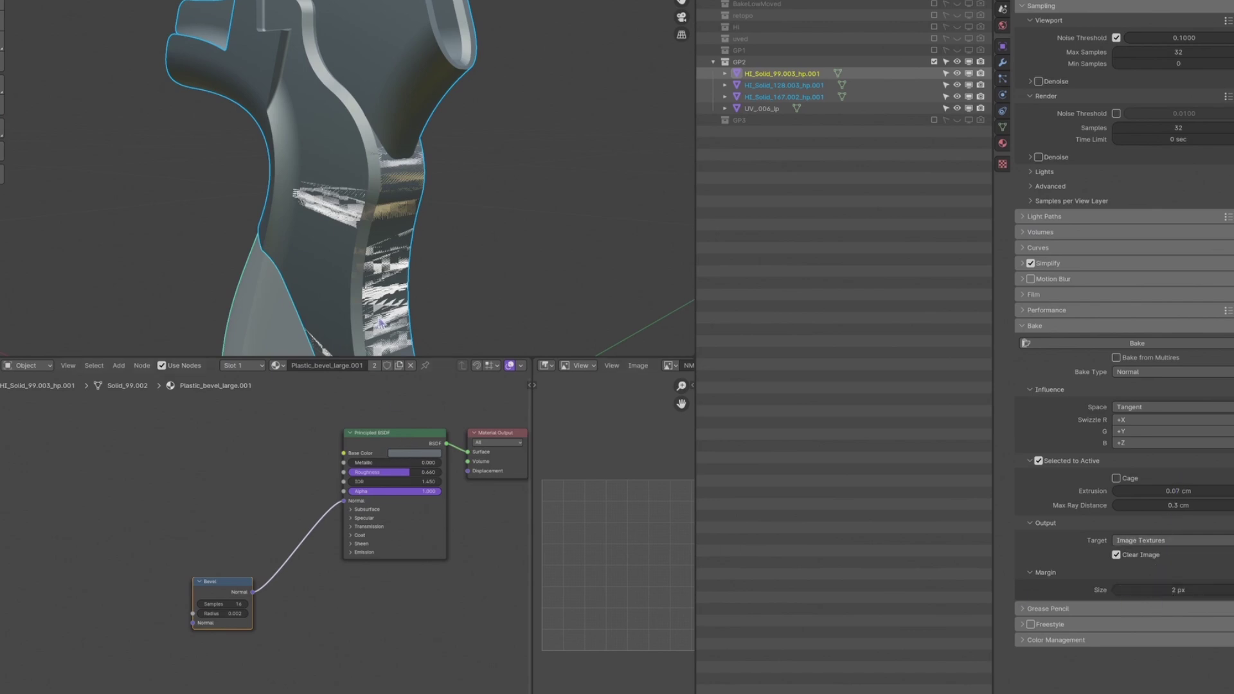
left_click(764, 109, "ctrl")
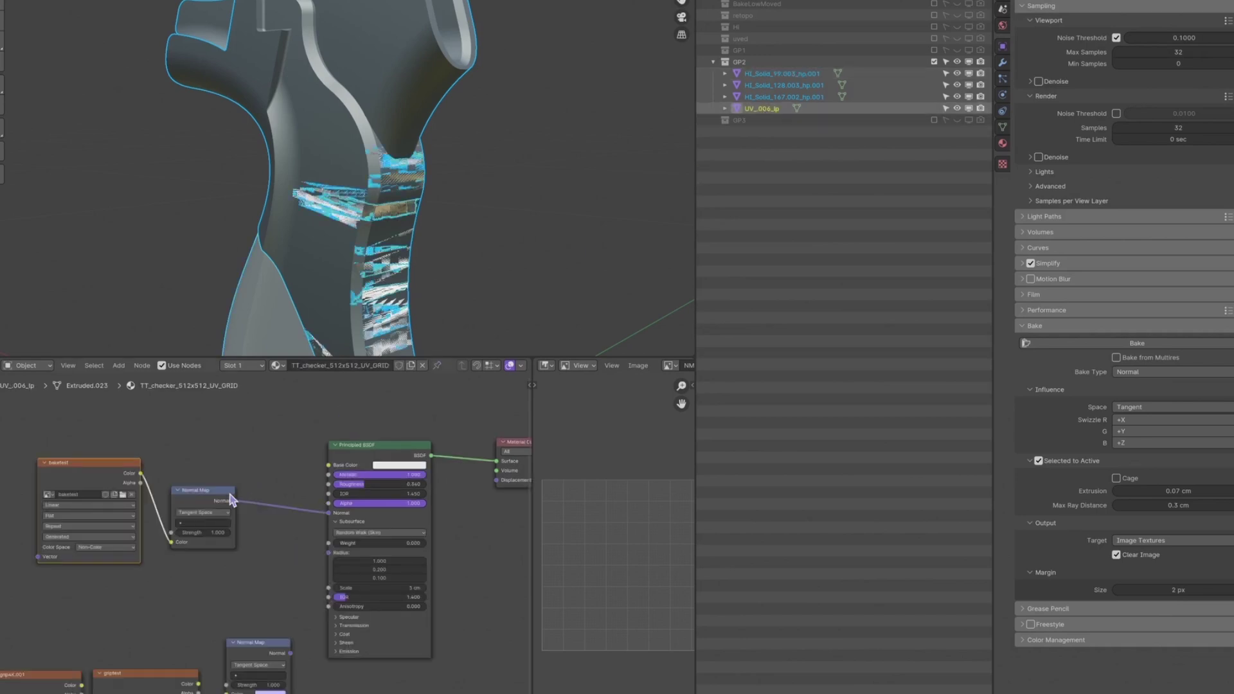
left_click(78, 475, "shift")
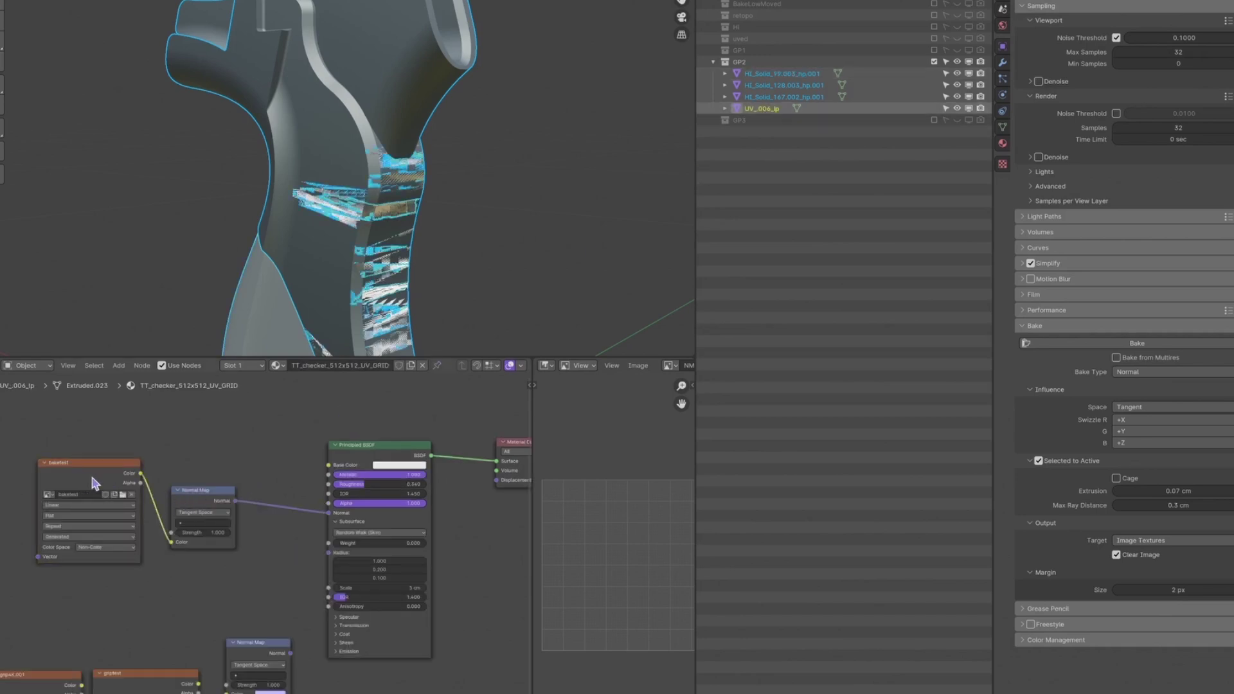
left_click(93, 482)
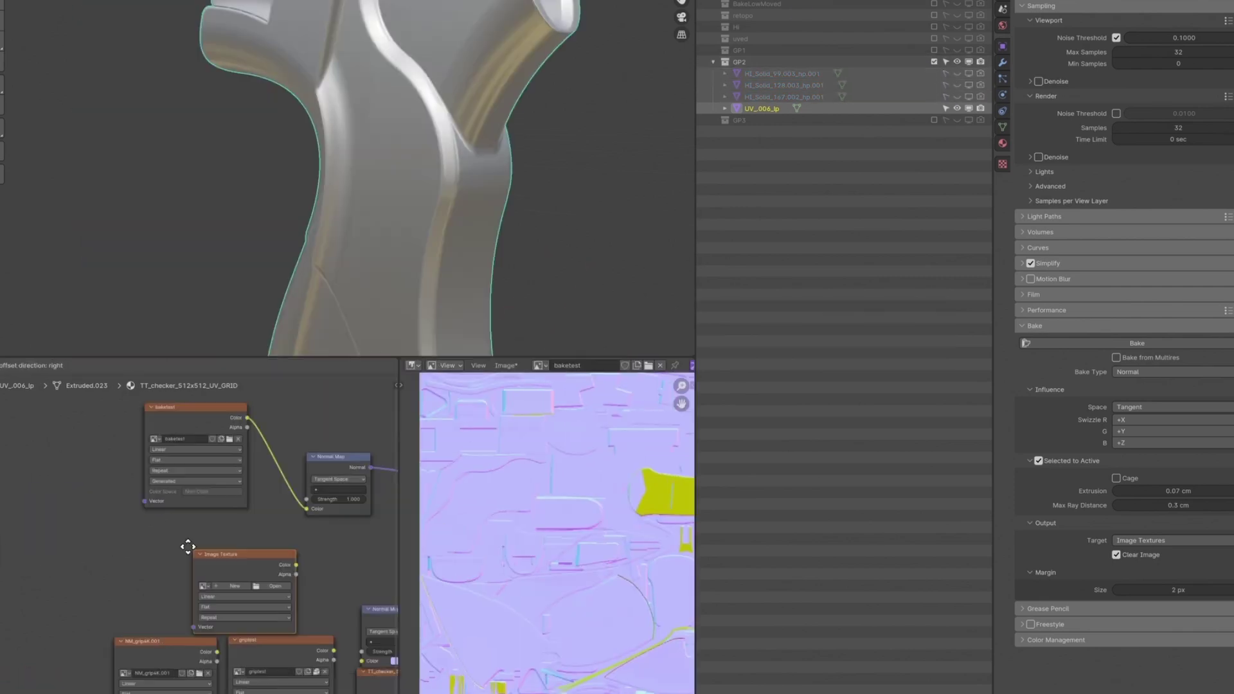
- Create a new image named bake4k in a second Image Texture node and unhide the high-poly HI_Solid objects
left_click(188, 546)
double_click(218, 579)
type("bake4k")
key("Tab")
key("Return")
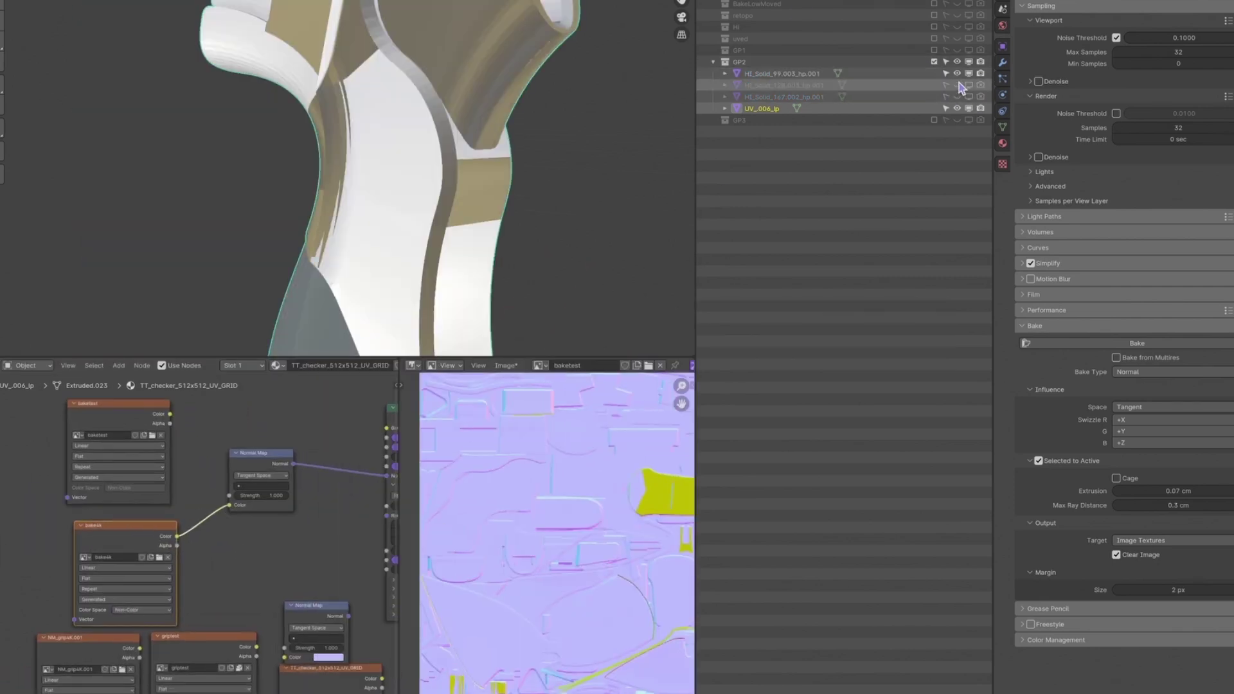
left_click(957, 73)
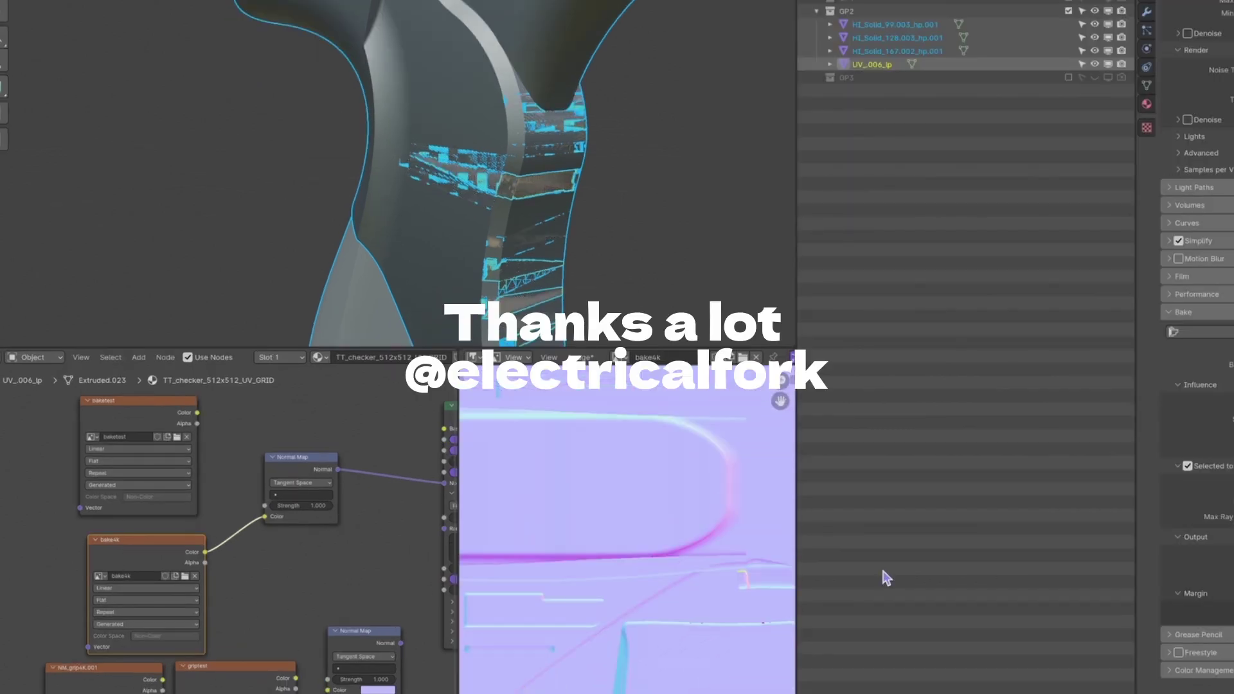
- Hide the three high-poly HI_Solid objects and examine the baked bake4k normal map in the image and on the low-poly grip
scroll(665, 447, "up", 3)
scroll(606, 518, "down", 10)
middle_click_drag(628, 578, 619, 545)
left_click_drag(1082, 24, 1121, 51)
scroll(404, 103, "up", 4)
mouse_move(634, 116)
middle_mouse_down()
mouse_move(405, 103)
mouse_move(520, 55)
mouse_move(430, 86)
mouse_move(476, 110)
mouse_move(423, 57)
mouse_move(480, 53)
middle_mouse_up()
scroll(481, 53, "up", 4)
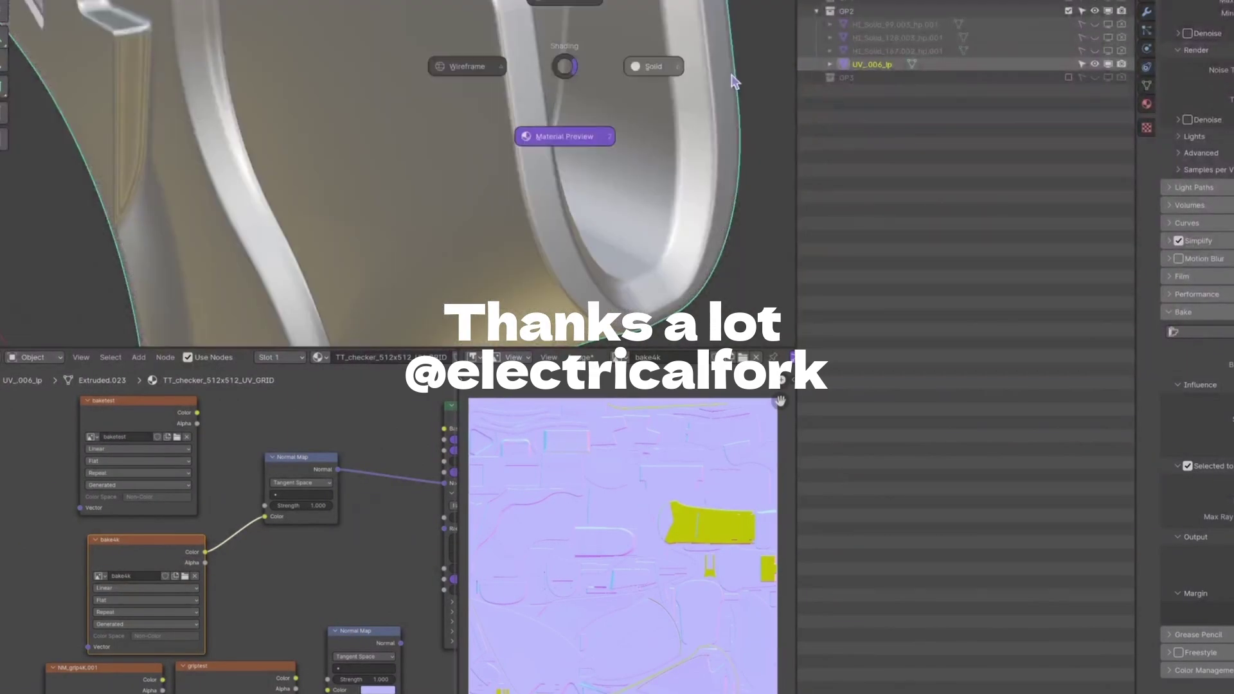